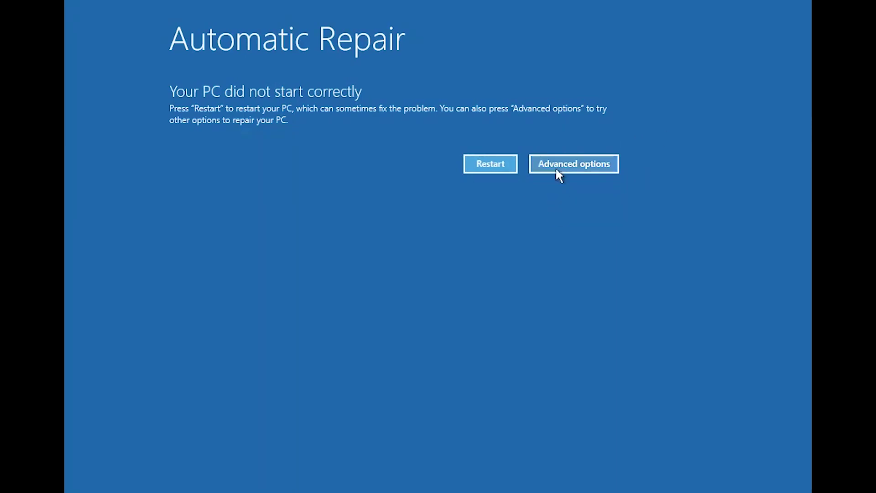
Step: From Automatic Repair, go through Troubleshoot to the Advanced options recovery tools
click(566, 170)
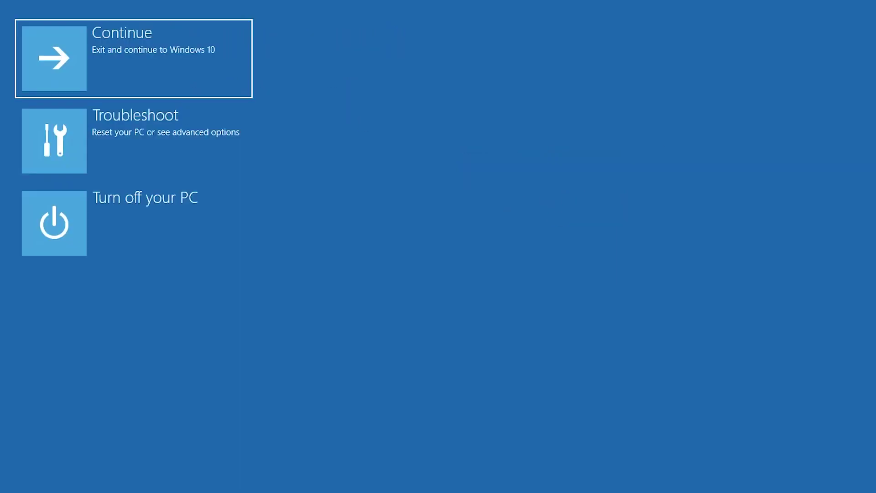
click(94, 143)
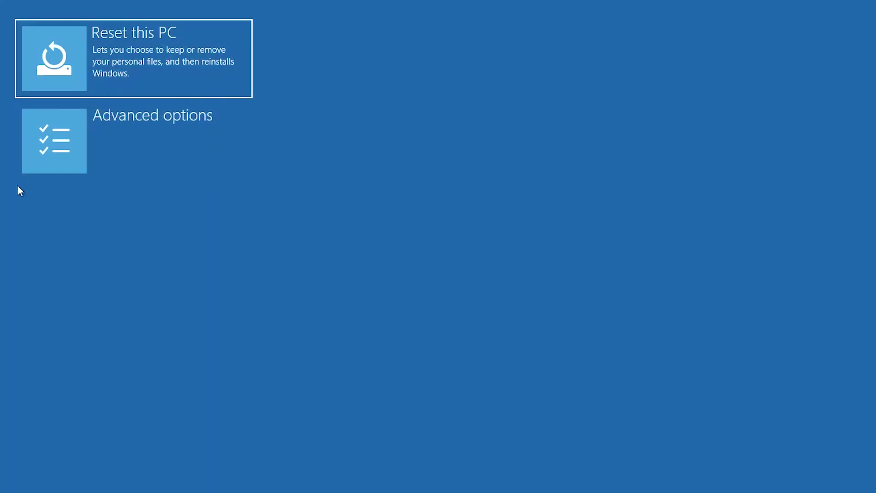
click(178, 139)
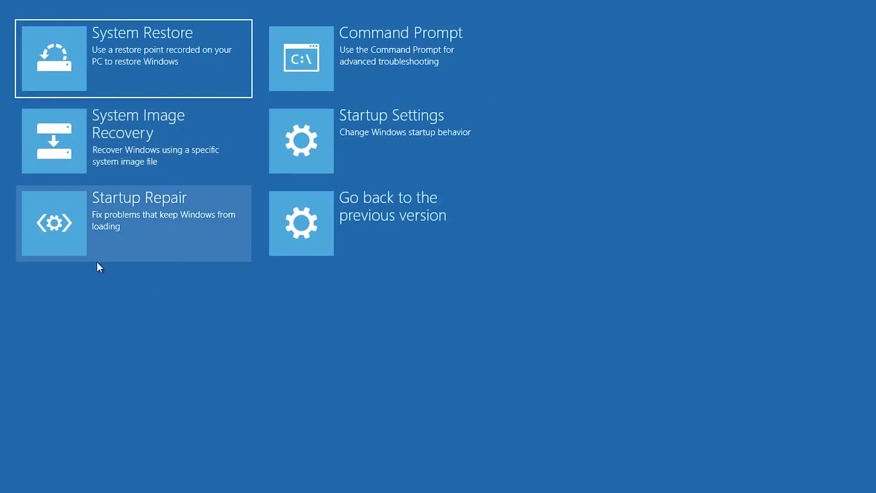
Step: Run Startup Repair, continuing as the PC's administrator account
click(196, 213)
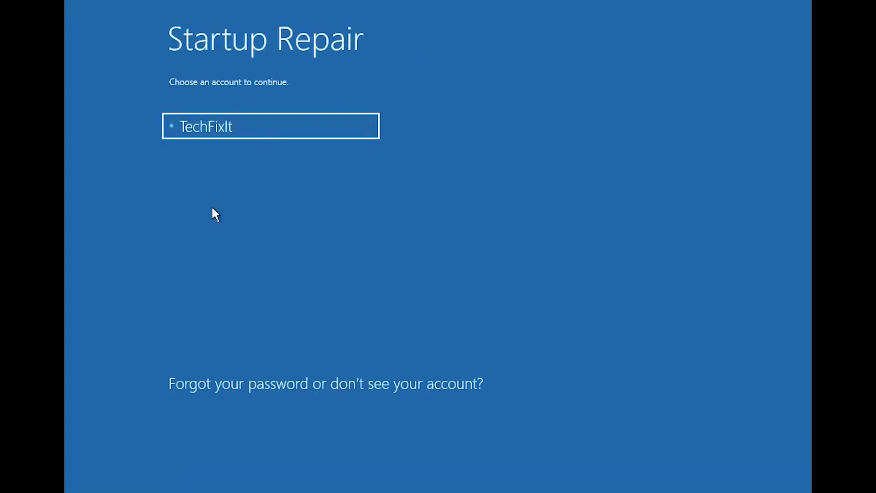
click(274, 126)
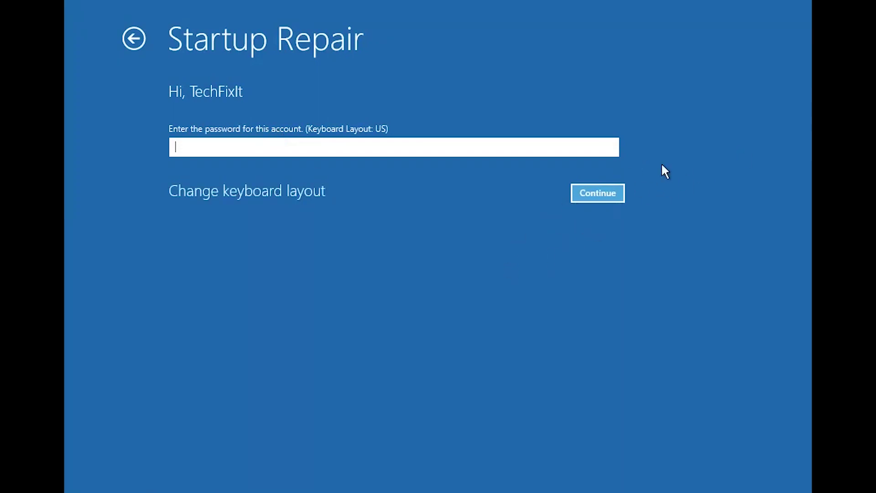
click(618, 191)
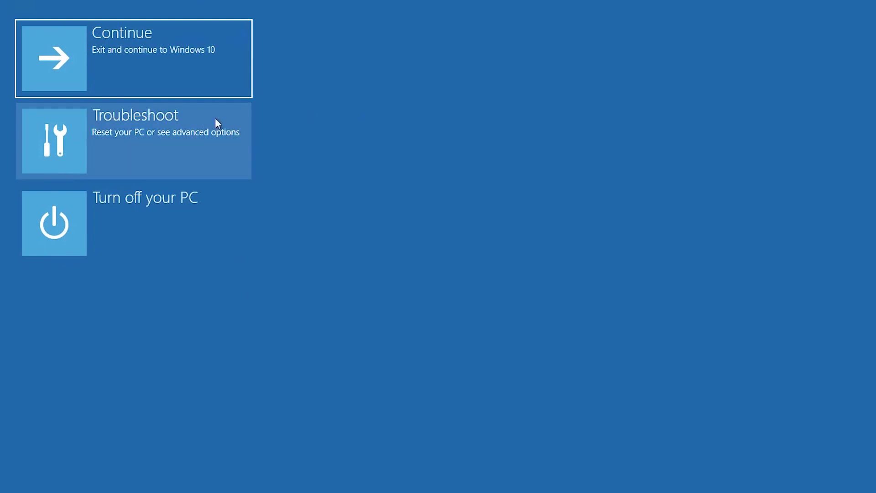
Step: Choose Command Prompt under Troubleshoot > Advanced options
click(94, 143)
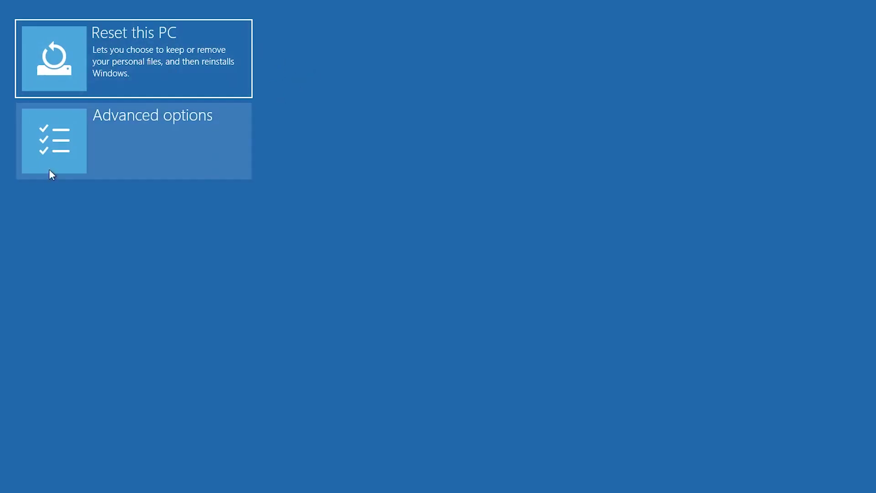
click(198, 135)
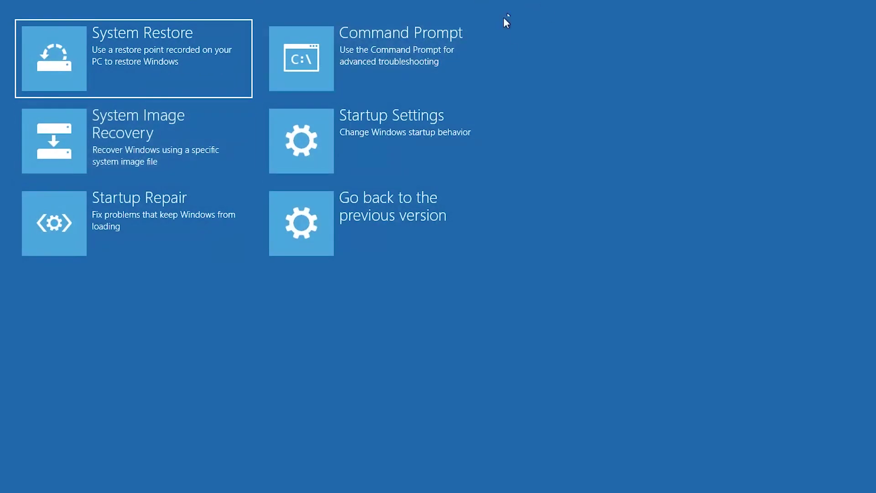
click(417, 42)
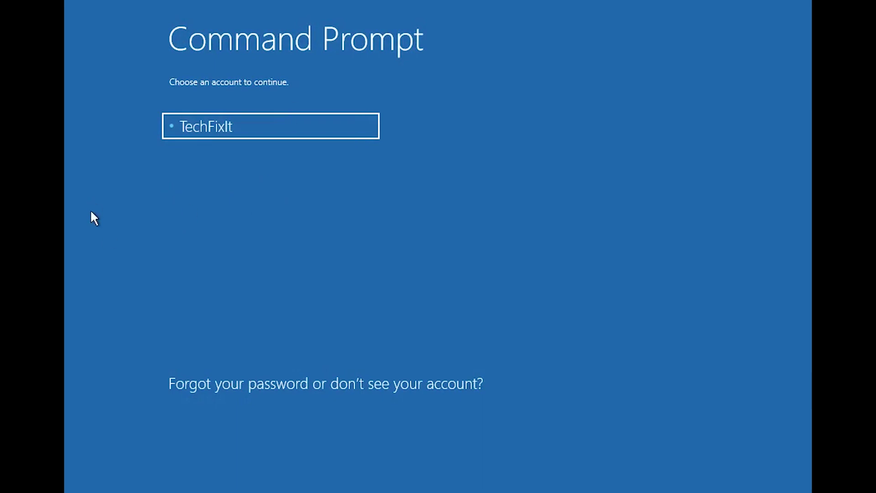
Step: Launch Command Prompt as the administrator account with a blank password
click(252, 133)
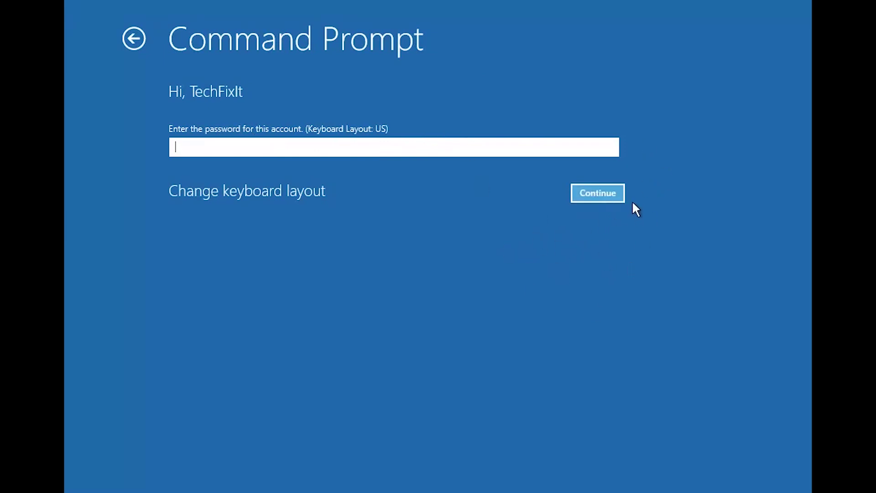
click(597, 193)
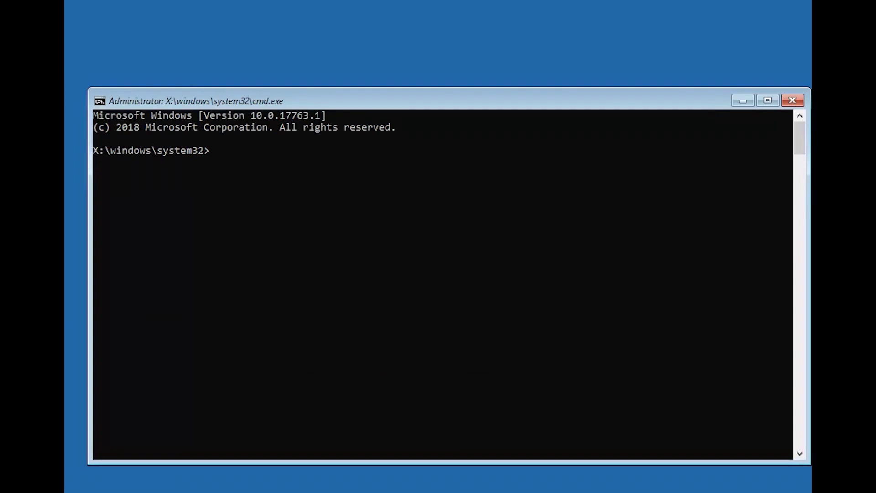
text(bootrec /fixmb)
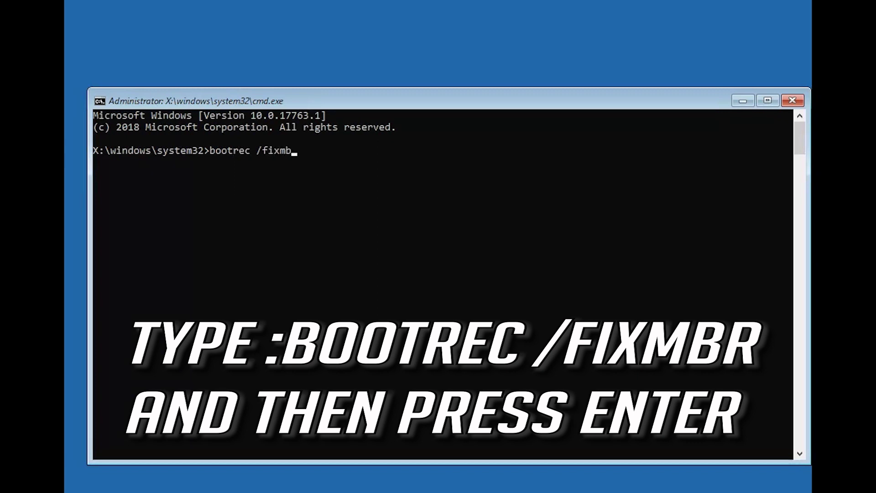
text(r)
Step: Repair the master boot record and boot sector with bootrec /fixmbr and bootrec /fixboot
key(Return)
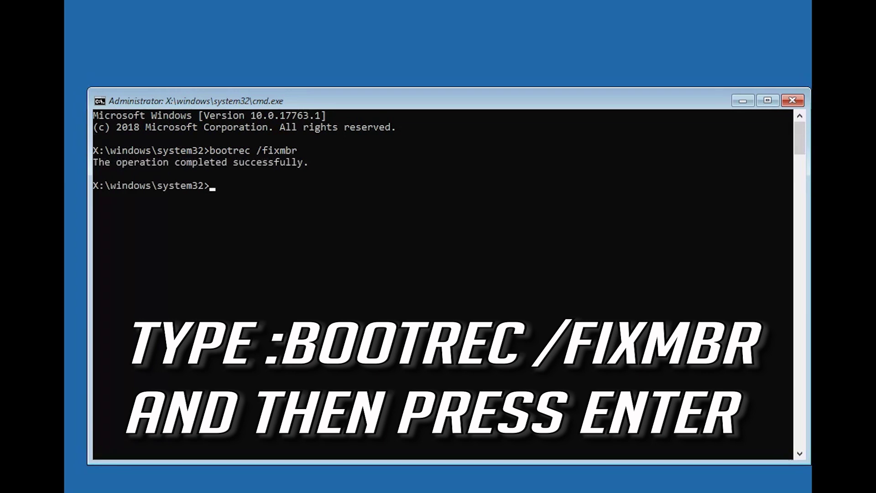
text(bootr)
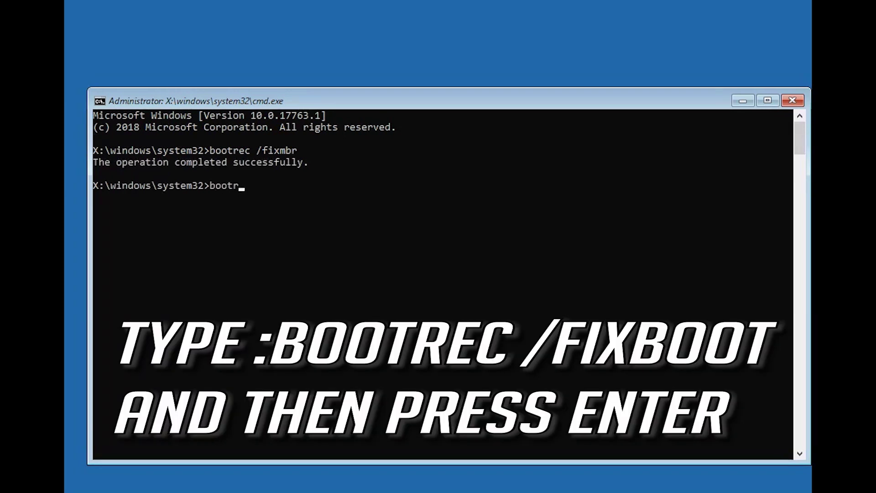
text(ec /)
text(fixboot)
key(Return)
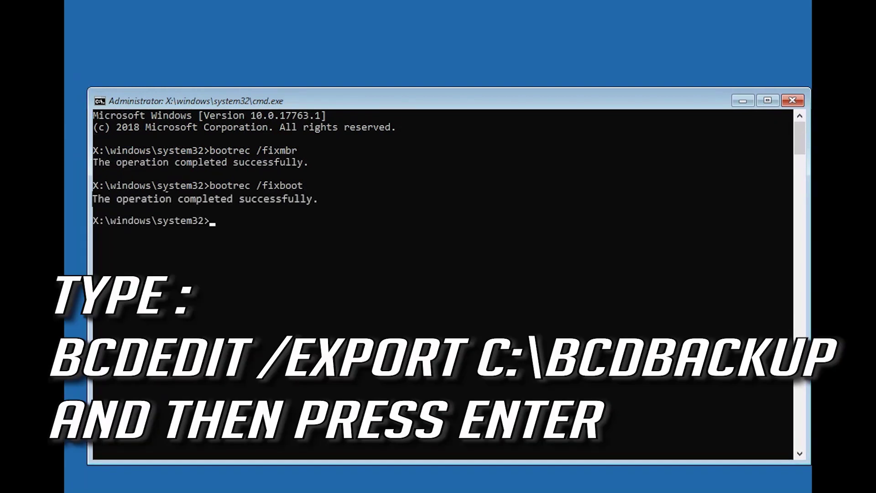
text(bc)
text(dedit)
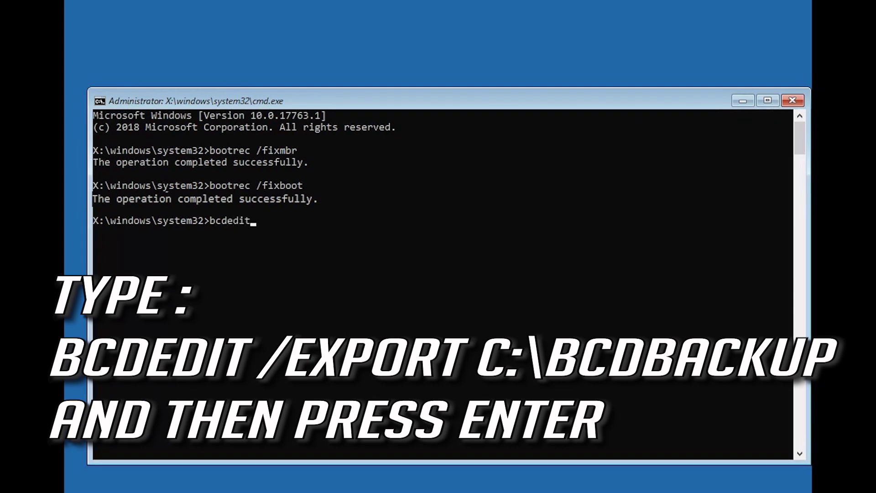
text( /)
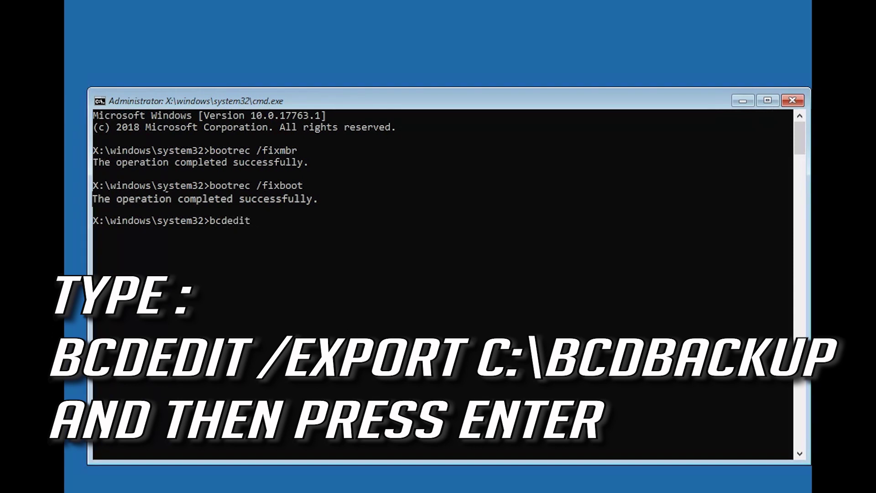
text(export)
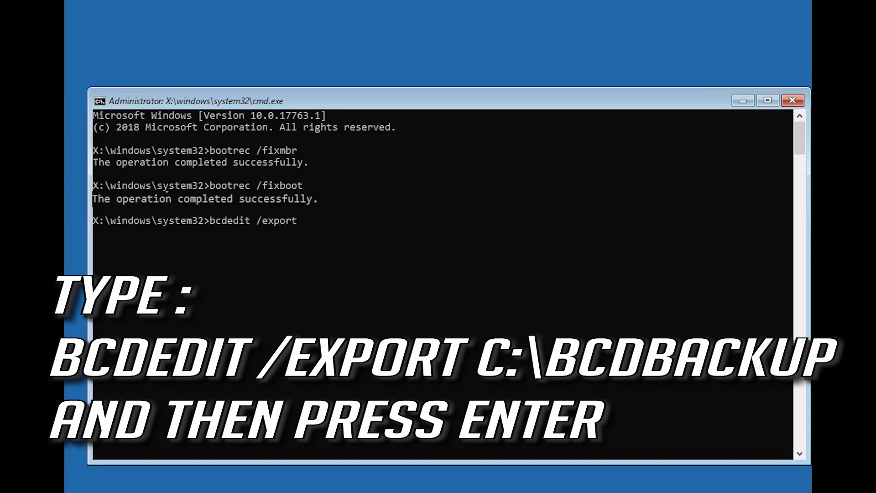
text( c:\bc)
text(dback)
text(up)
text(1)
Step: Back up the boot configuration with bcdedit /export c:\bcdbackup1
key(Return)
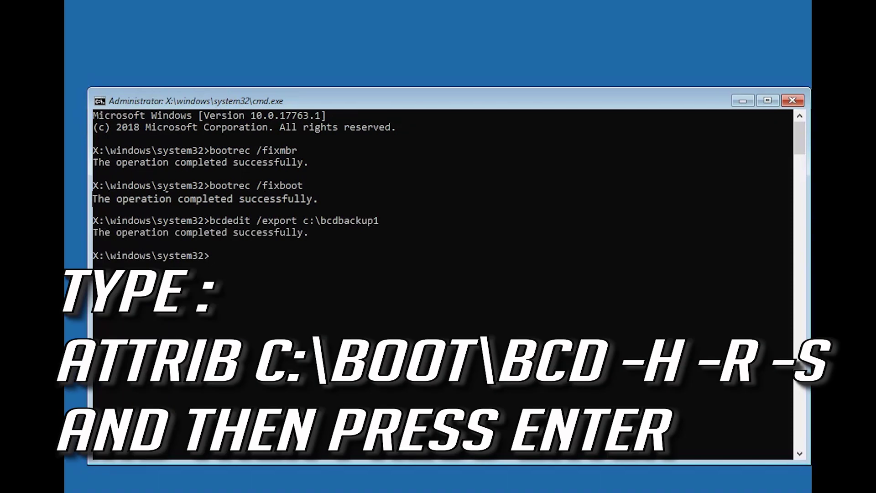
text(attri)
text(b c)
text(:\)
text(boot\)
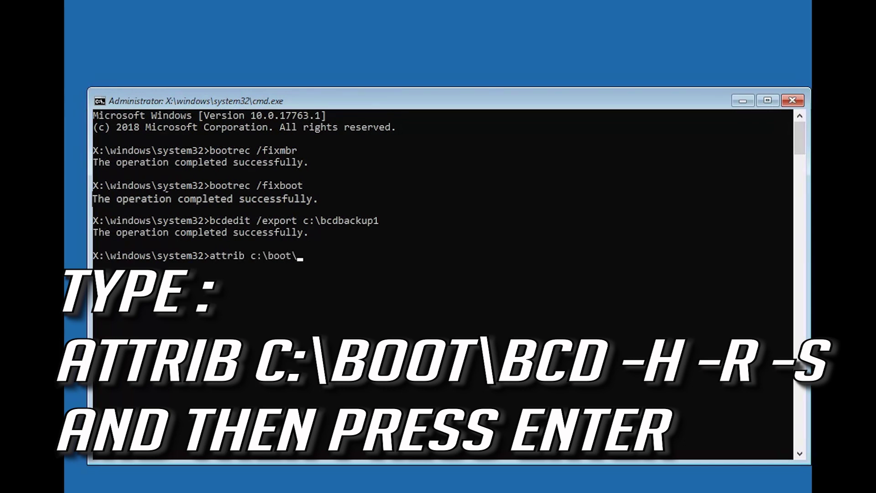
text(bcd)
text( -)
text(h -r)
text( -s)
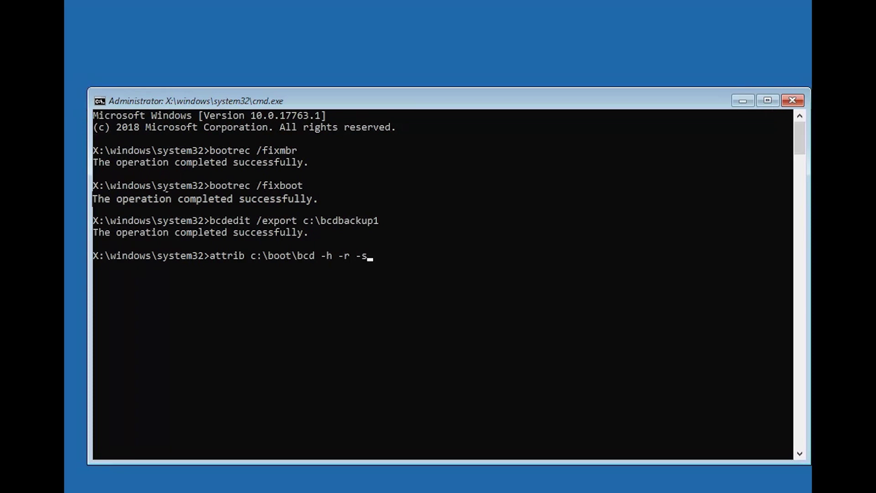
Step: Clear c:\boot\bcd's hidden, read-only and system attributes using attrib -h -r -s
key(Return)
text(ren )
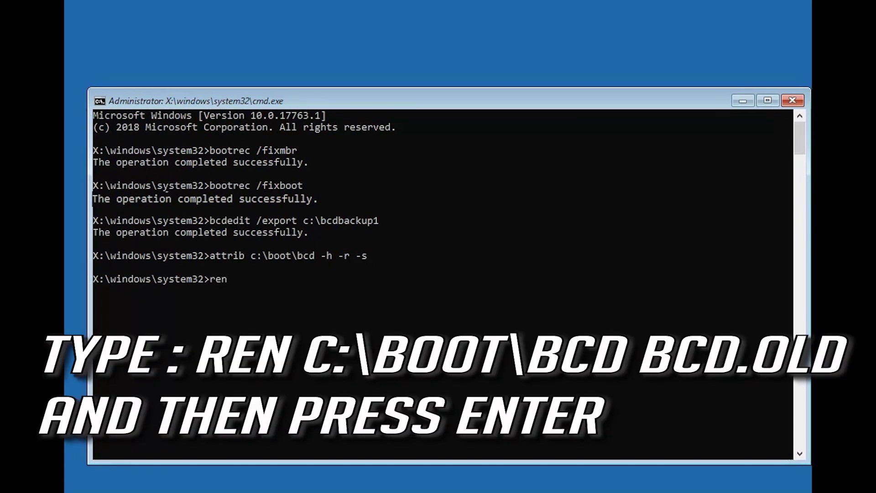
text(c)
text(:\bo)
text(ot\bc)
text(d )
text(bcd)
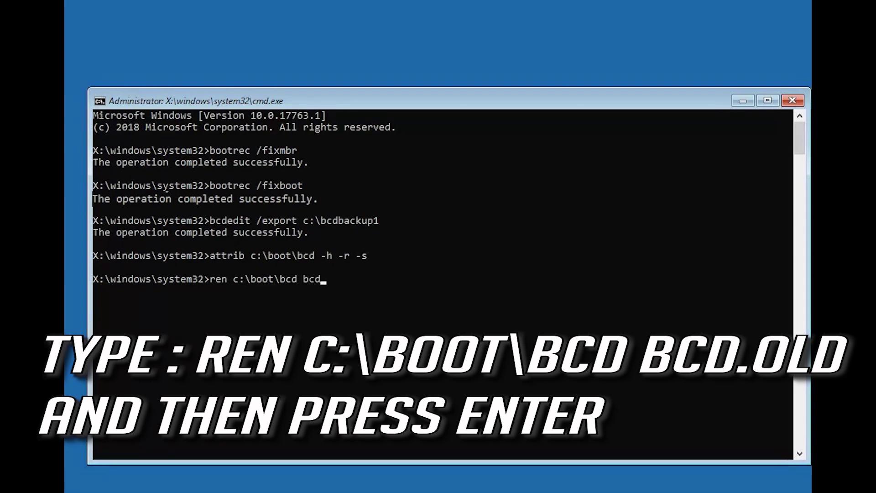
text(.old)
Step: Rename c:\boot\bcd to bcd.old with the ren command
key(Return)
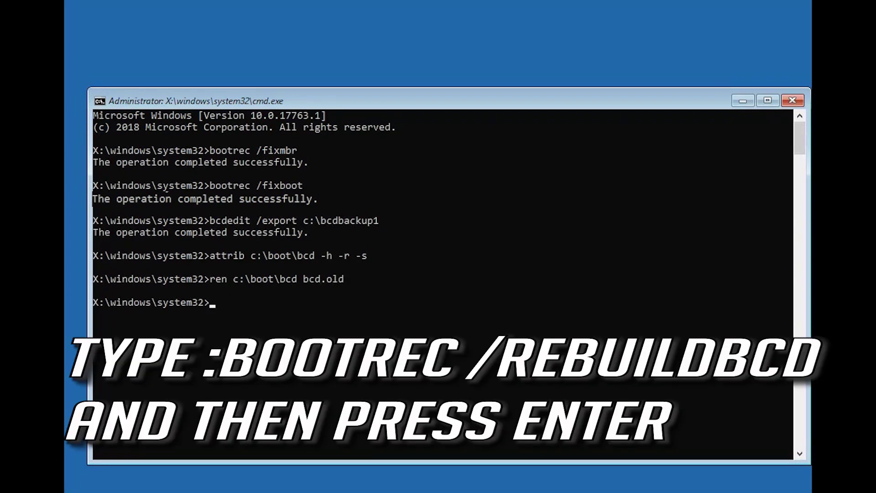
text(boot)
text(rec )
text(/rebuild)
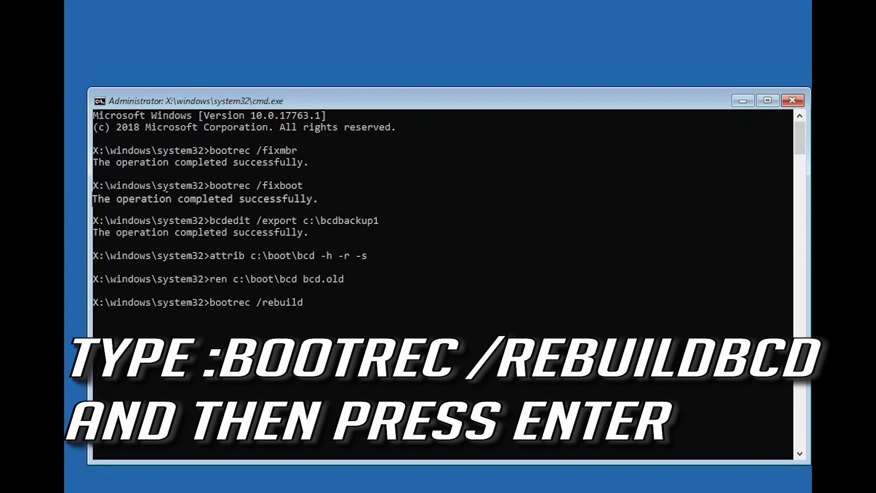
text(bcd)
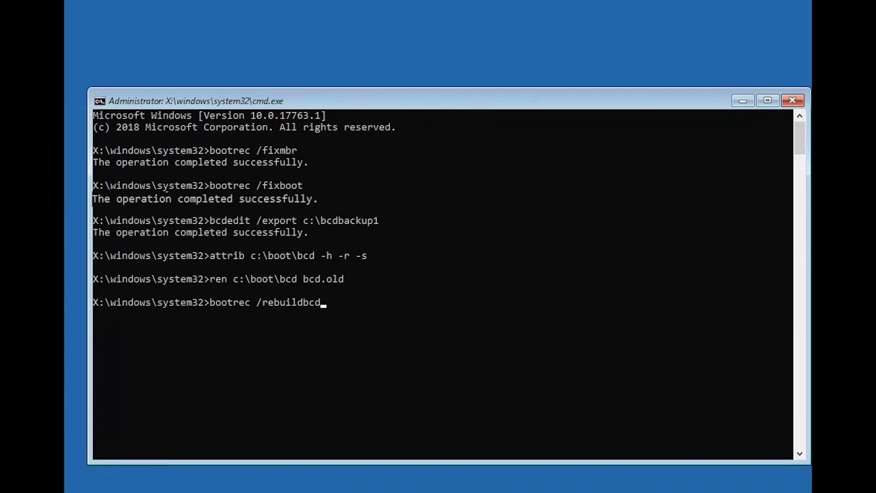
Step: Run bootrec /rebuildbcd to scan all disks for Windows installations
key(Return)
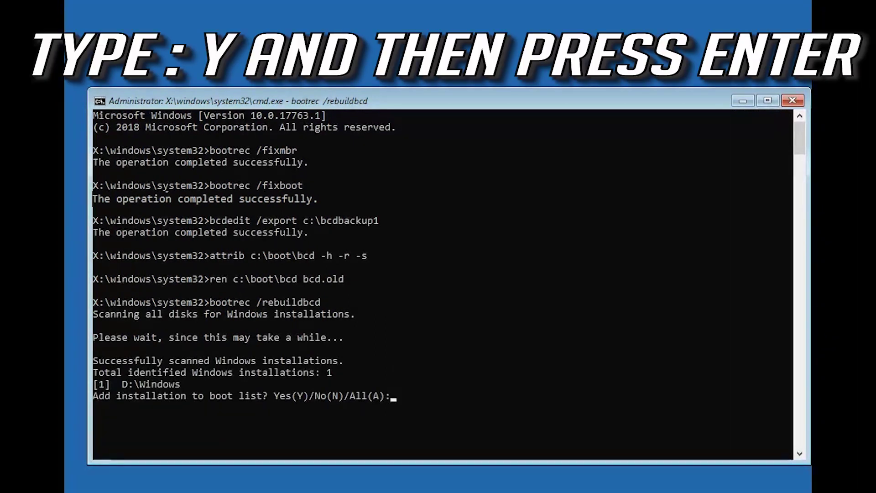
text(y)
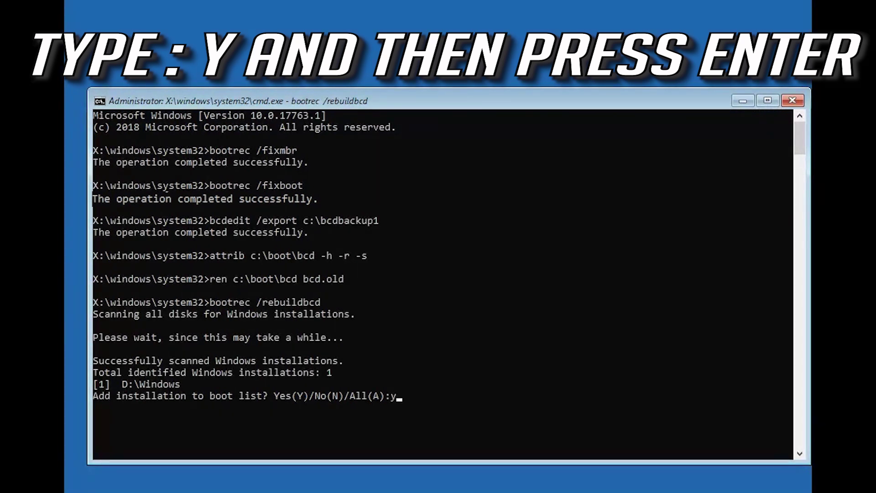
Step: Answer y to add the D:\Windows installation to the boot list
key(Return)
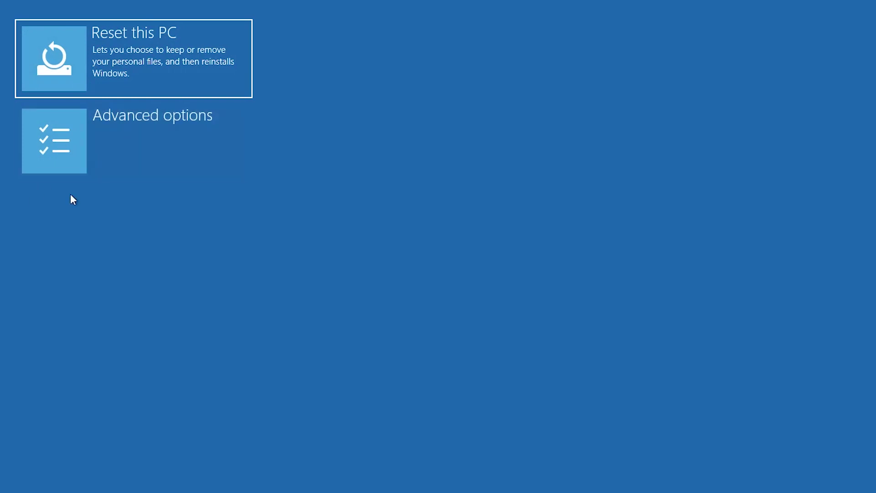
Step: Launch System Restore from the Advanced options recovery screen
click(159, 141)
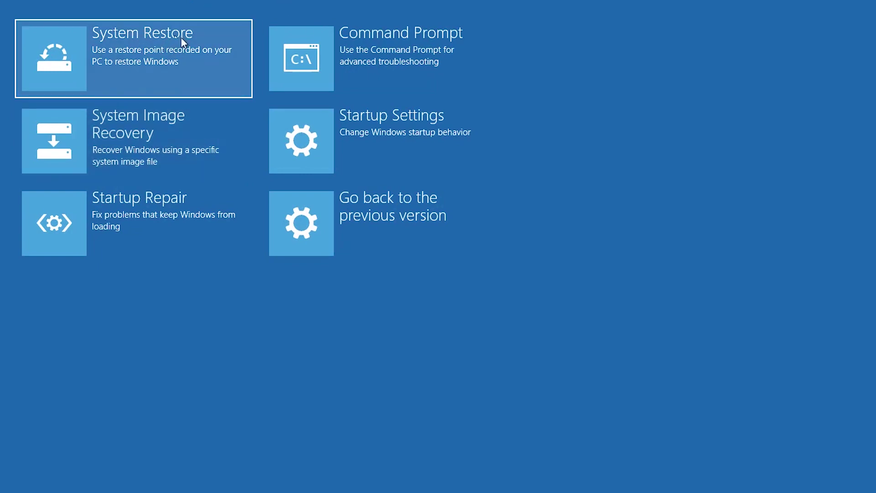
click(156, 60)
click(191, 55)
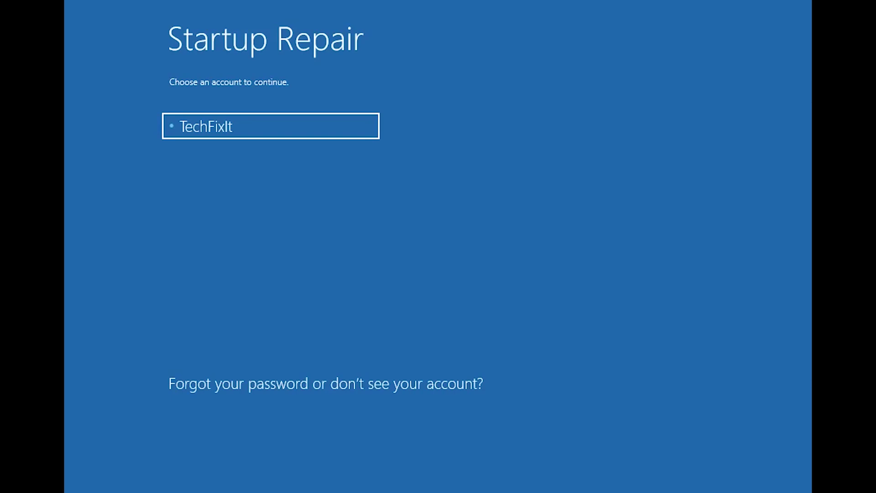
Step: Continue with the listed account and choose the US keyboard layout
click(272, 126)
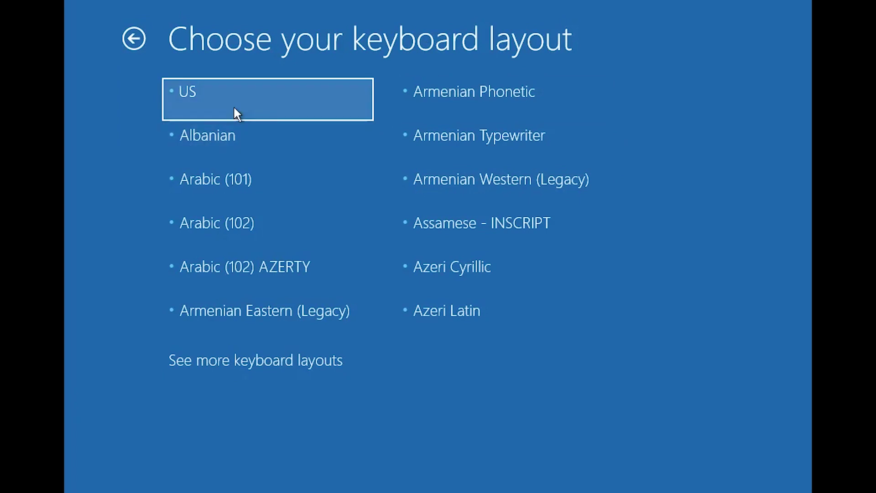
click(220, 109)
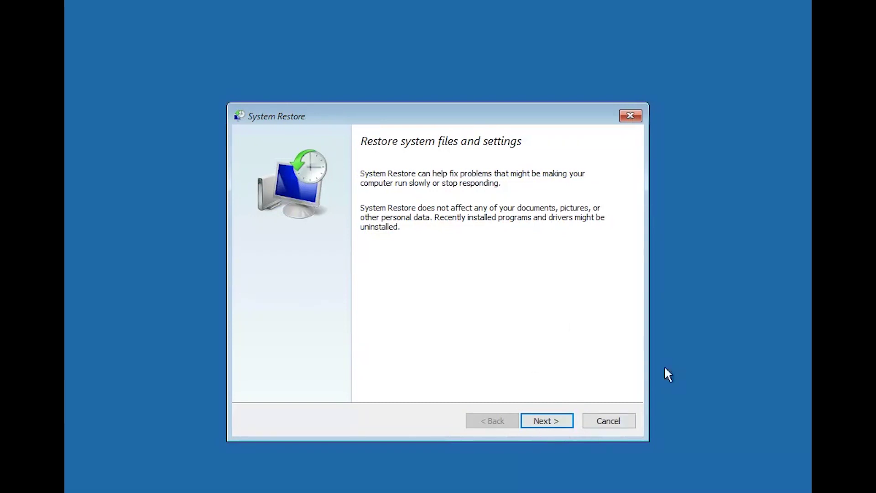
Step: Select the 10/11/2018 11:51:13 PM restore point and proceed to its confirmation page
click(555, 421)
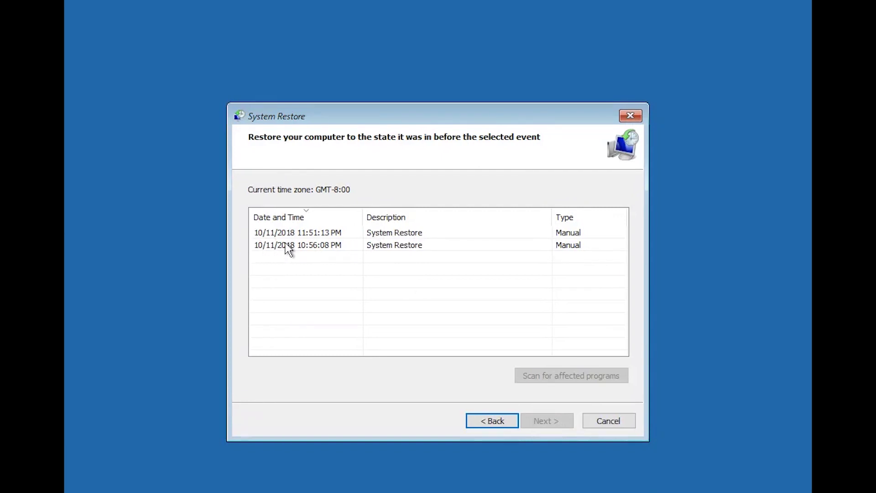
click(309, 231)
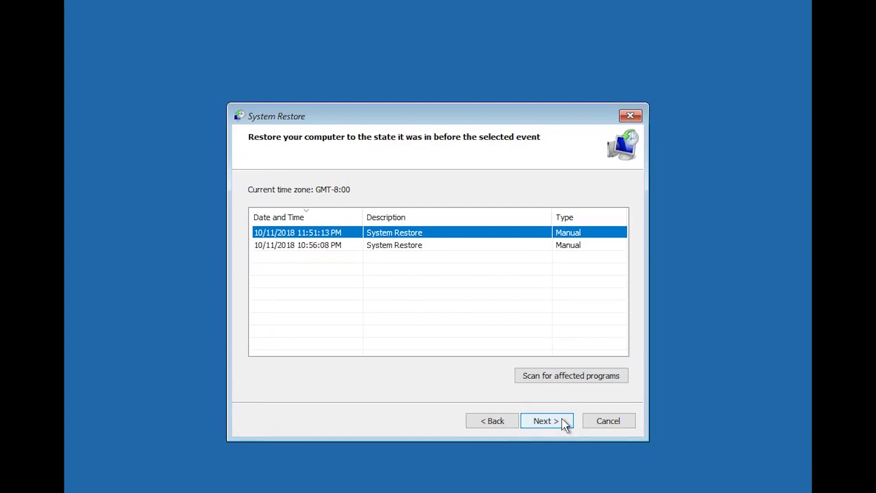
click(562, 419)
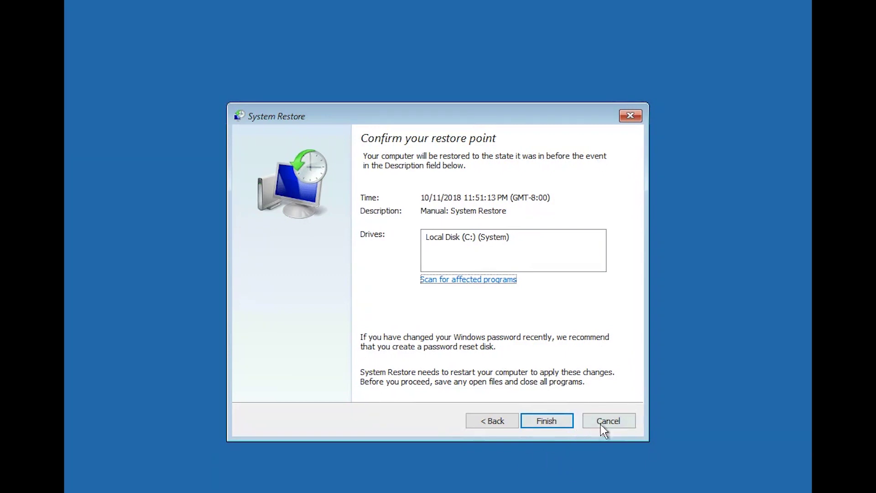
Step: Finish the wizard to start restoring drive C: to the chosen point
click(548, 421)
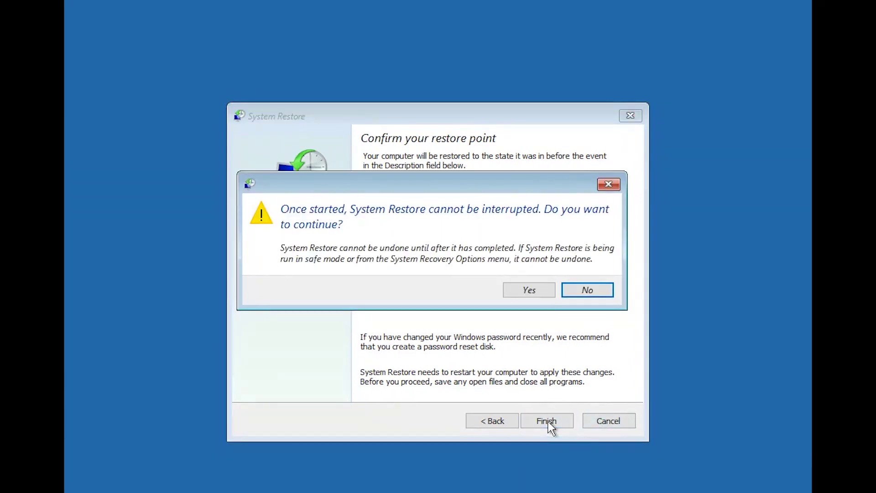